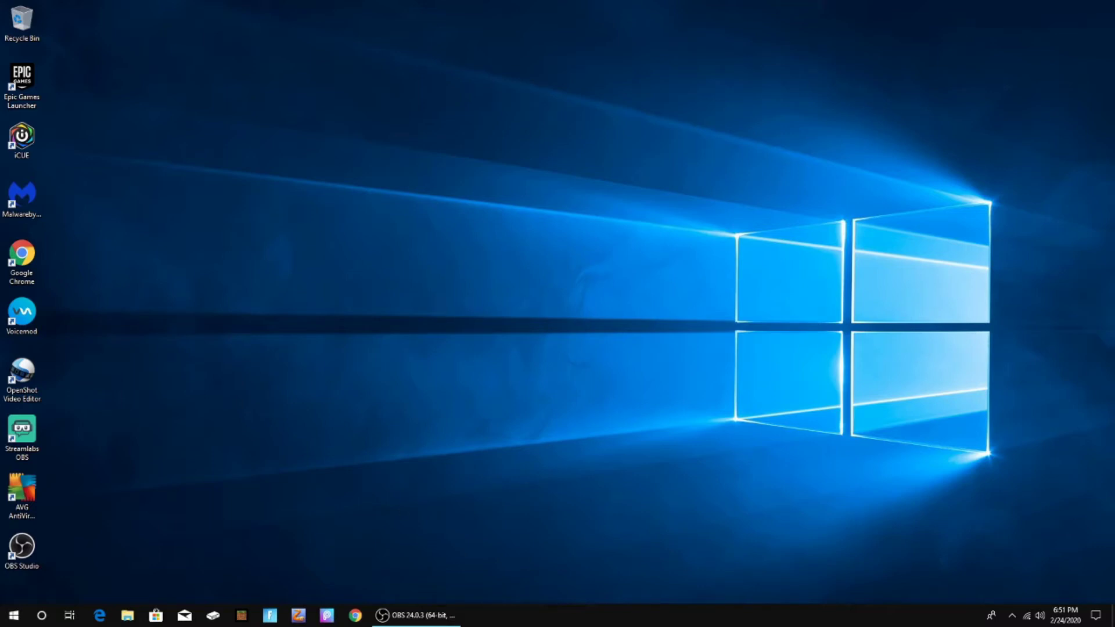
Open the local app data folder by running %localappdata% from the Run dialog.
click(14, 615)
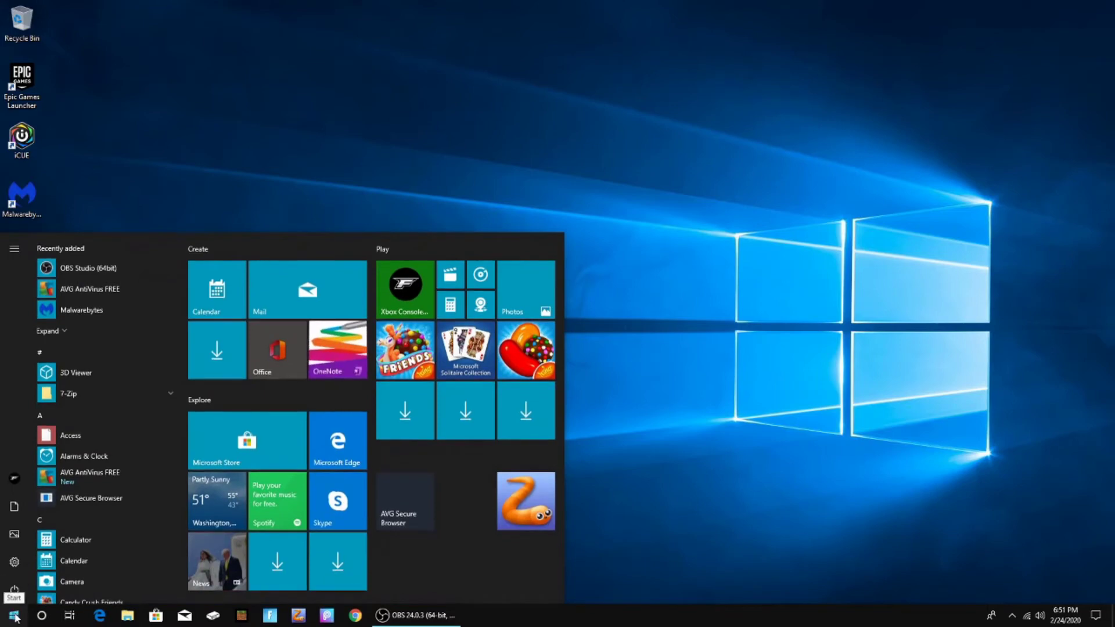
right_click(16, 617)
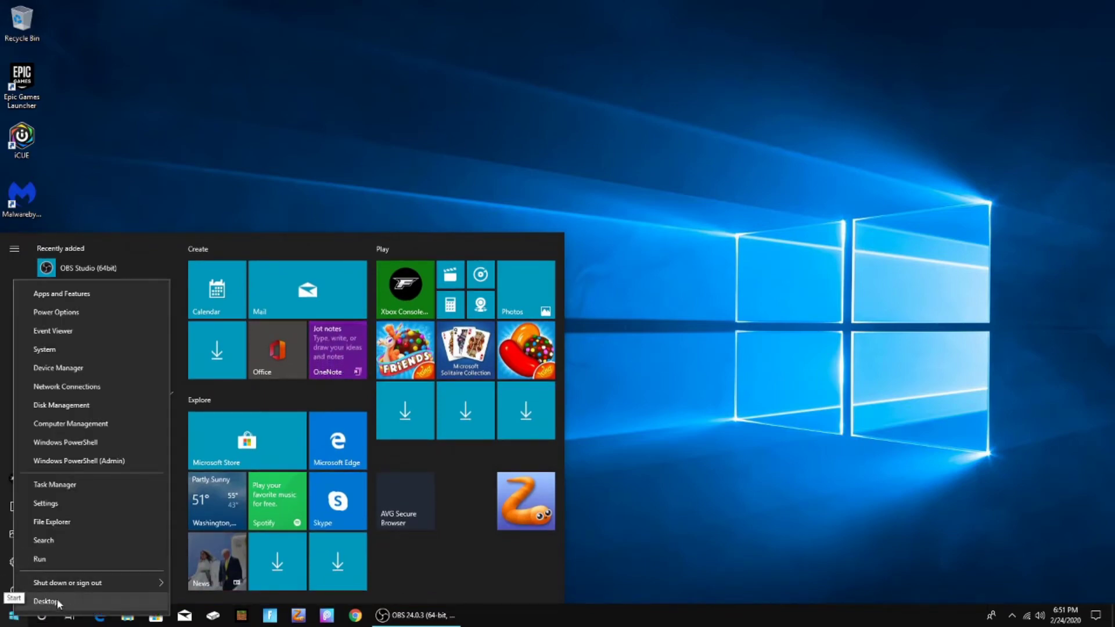
click(54, 561)
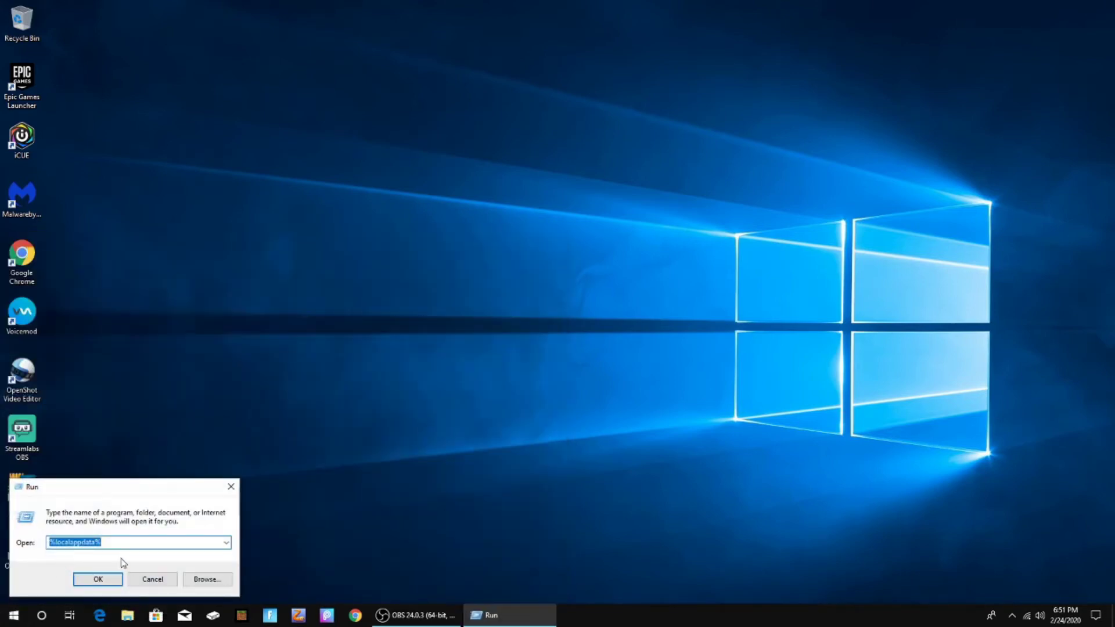
click(119, 540)
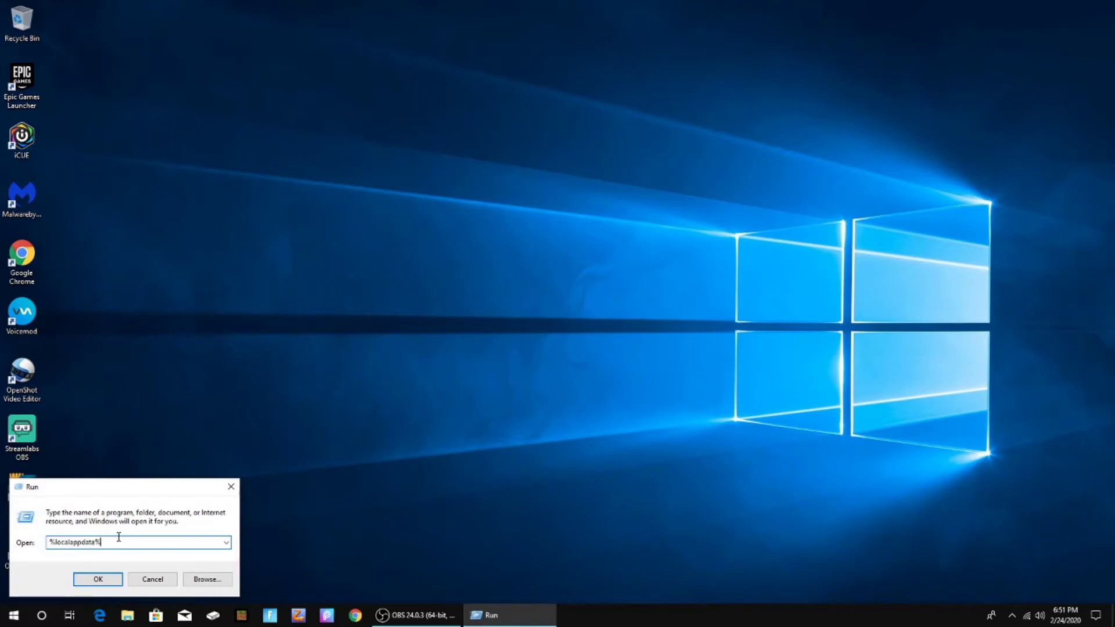
click(99, 579)
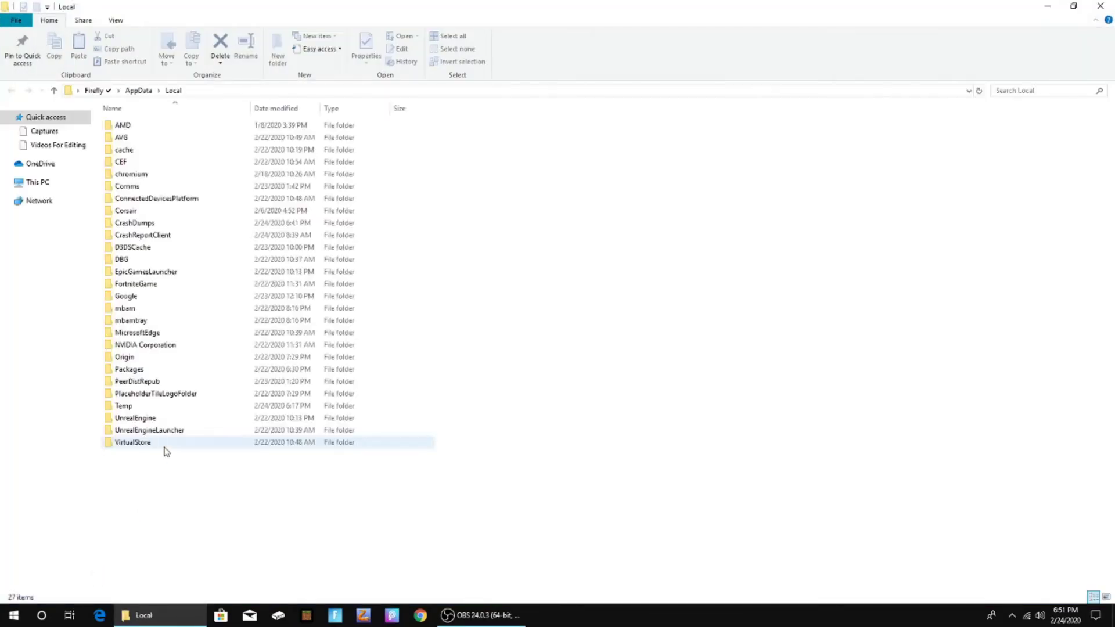
Open the FortniteGame folder and then its Saved folder.
drag(226, 477, 228, 119)
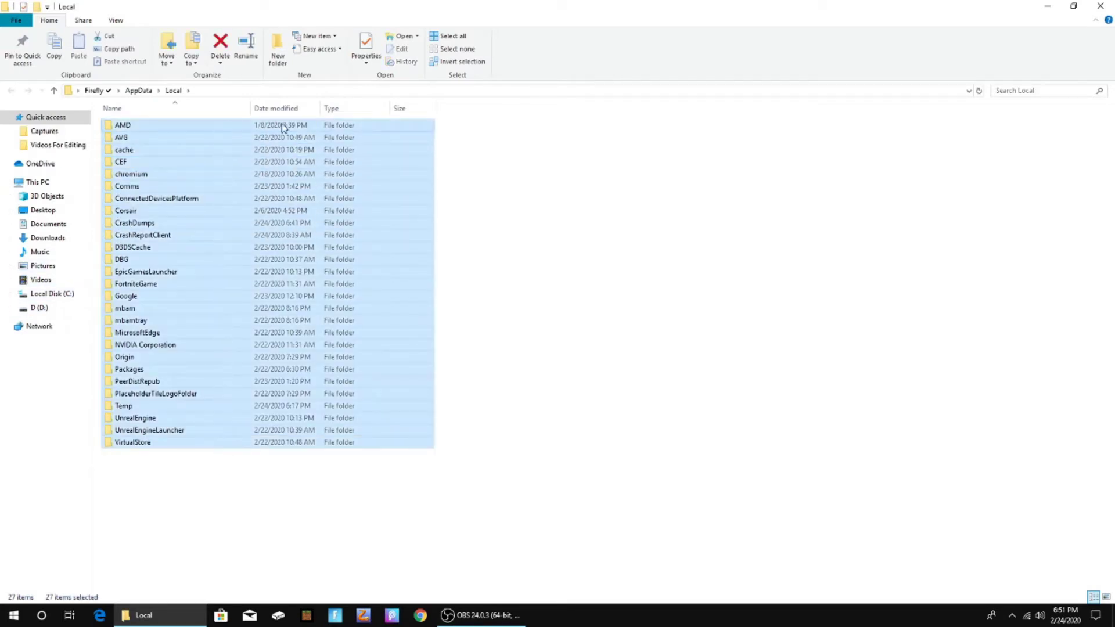
click(490, 138)
drag(458, 126, 365, 129)
click(362, 481)
click(473, 121)
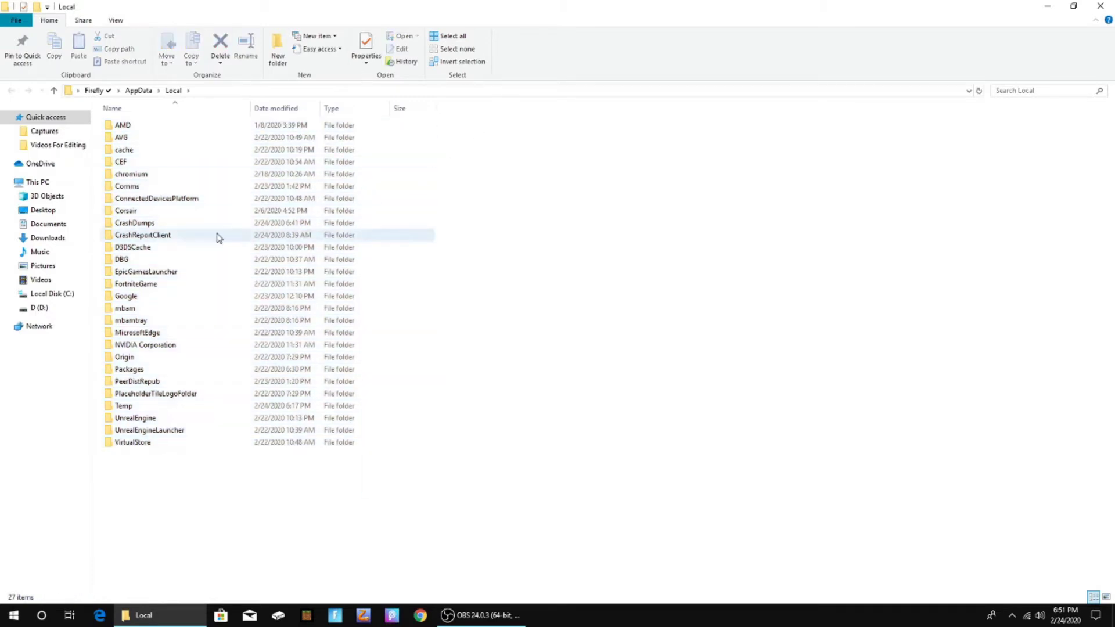
double_click(192, 285)
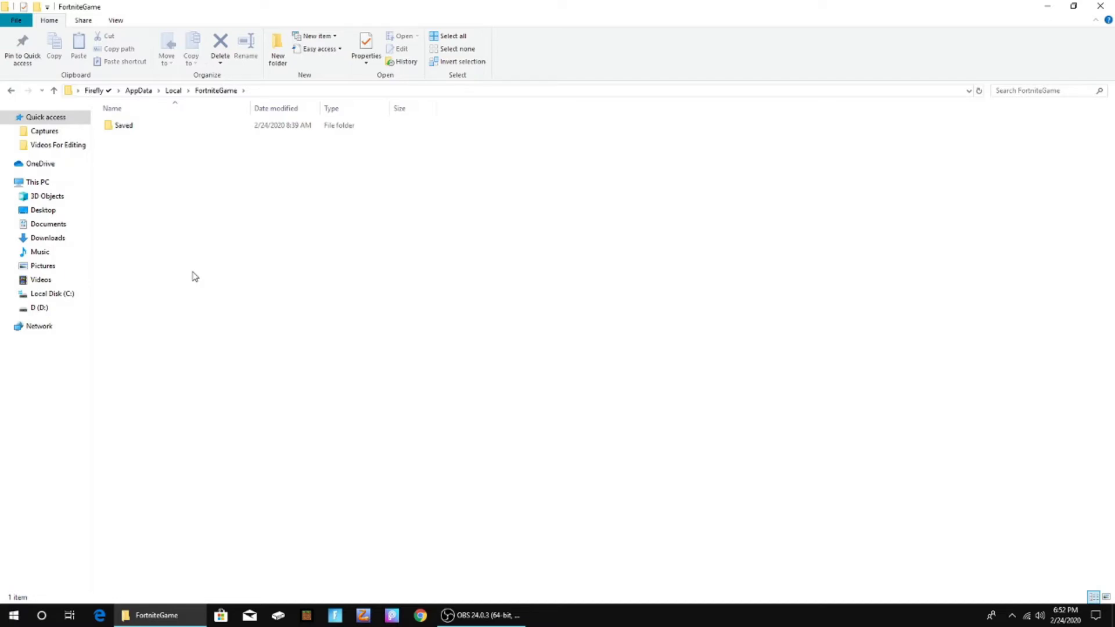
click(131, 124)
click(130, 125)
key(End)
key(Return)
key(Return)
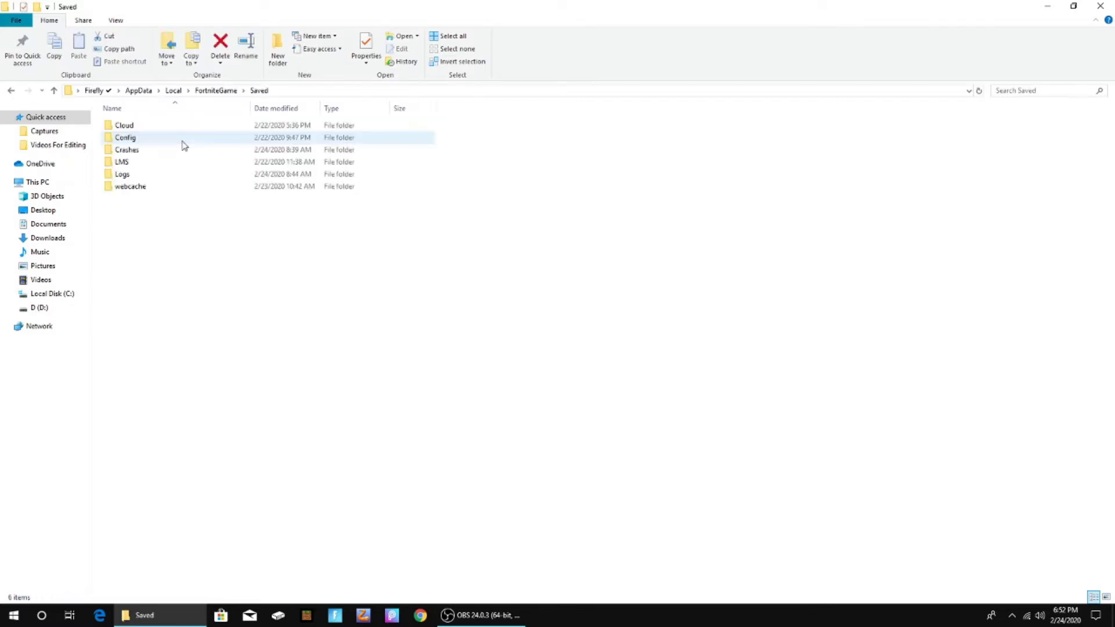
Go into Config > WindowsClient to locate the GameUserSettings file.
double_click(153, 139)
double_click(154, 140)
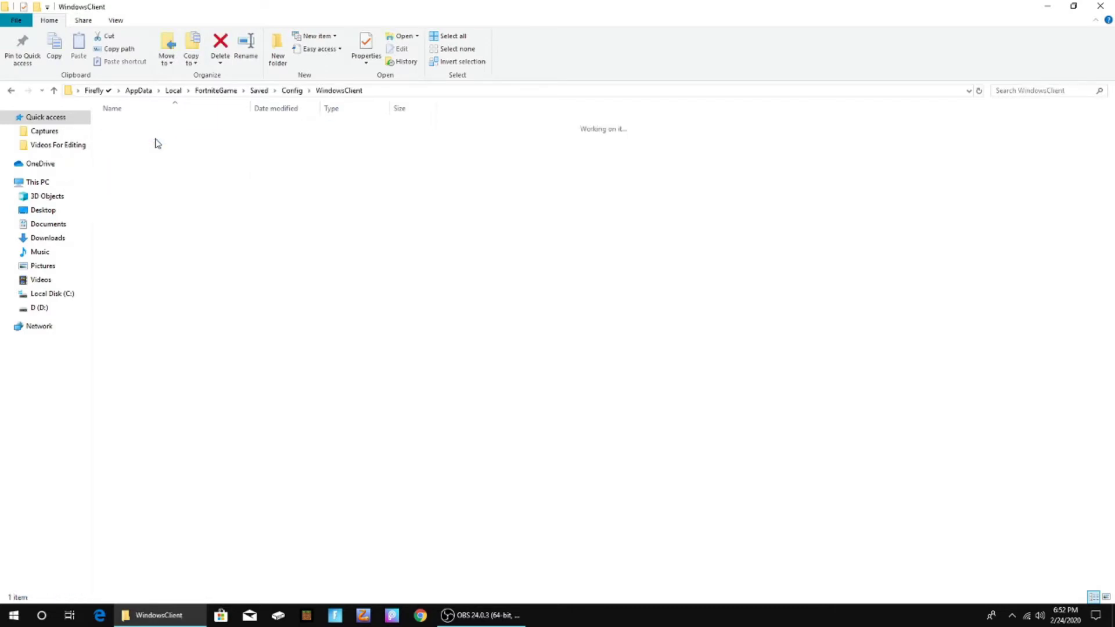
click(175, 125)
click(192, 175)
drag(200, 195, 229, 153)
click(230, 158)
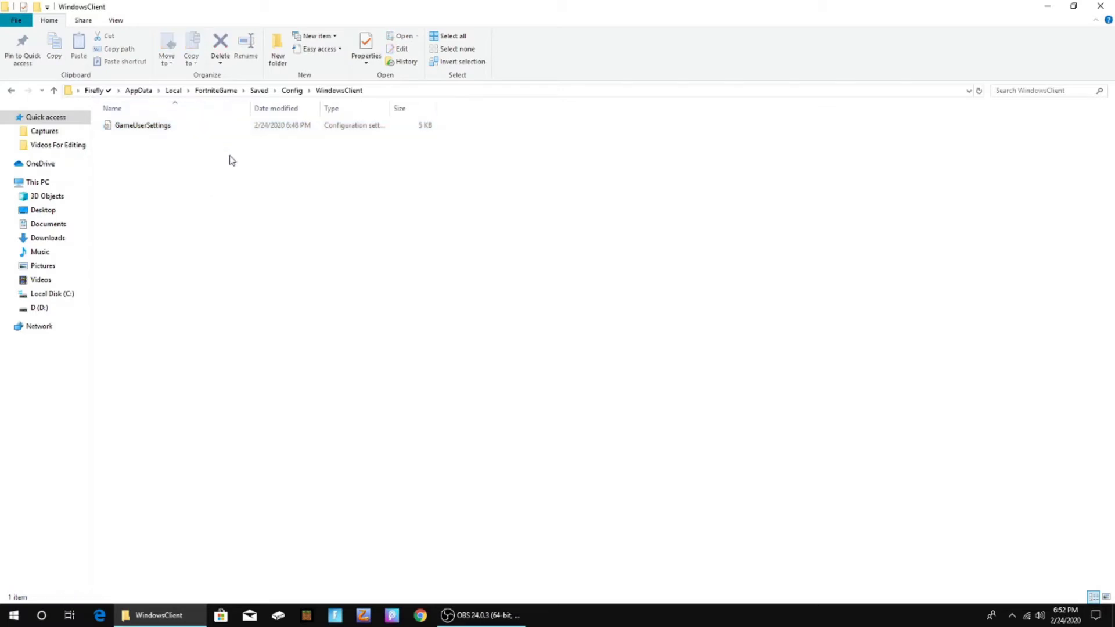
Untick Read-only on WindowsClient for all subfolders and files, then open GameUserSettings in Notepad.
right_click(218, 124)
click(261, 266)
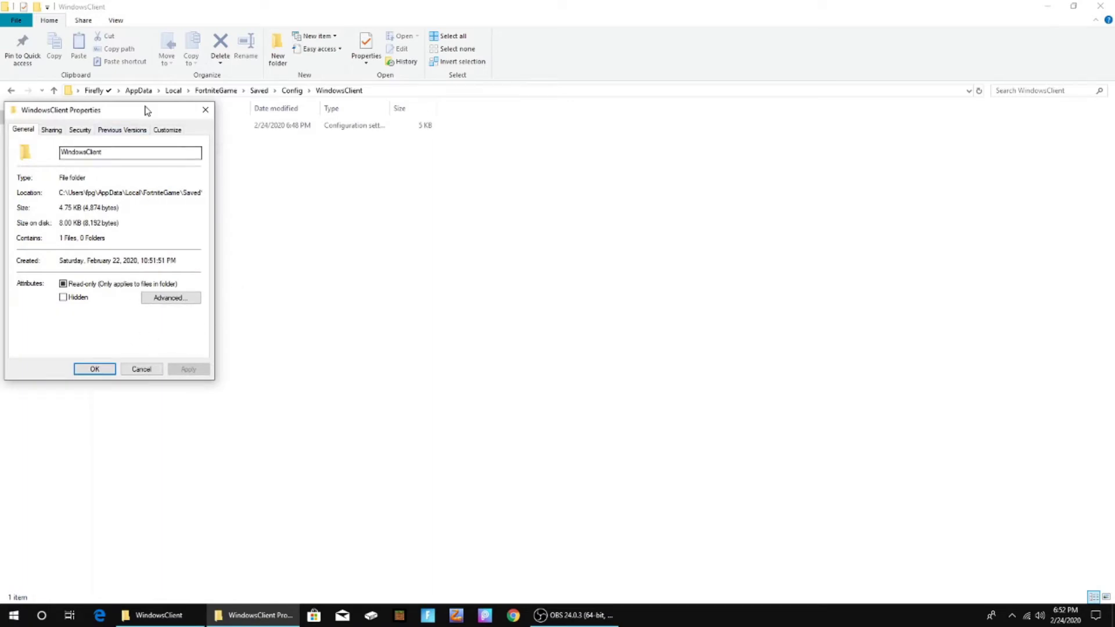
drag(147, 111, 714, 126)
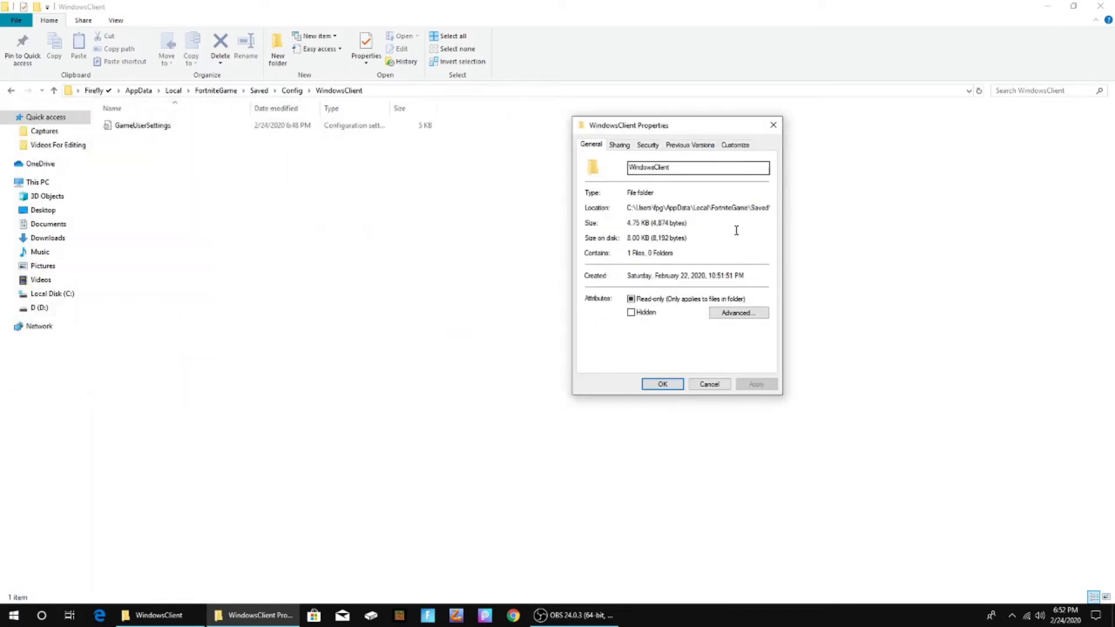
click(632, 300)
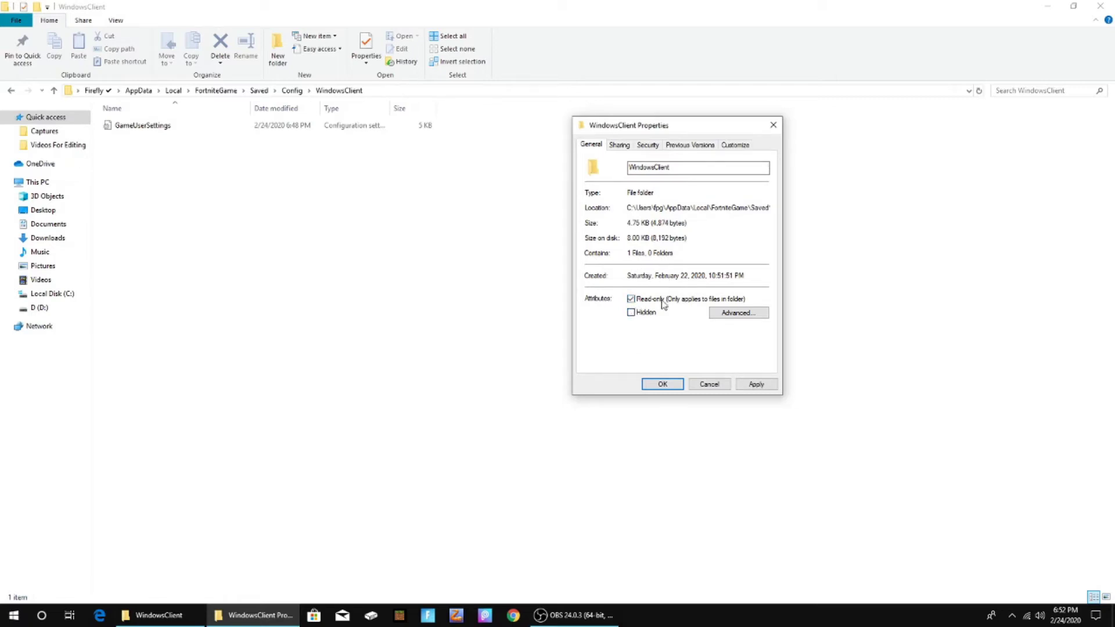
click(631, 312)
click(632, 299)
click(760, 386)
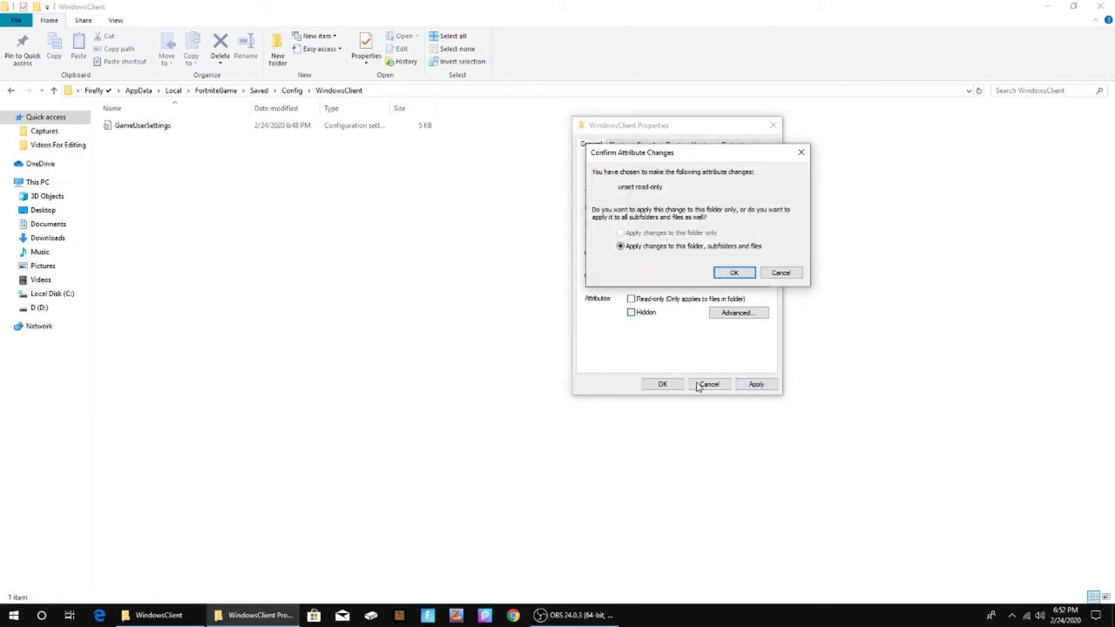
click(738, 274)
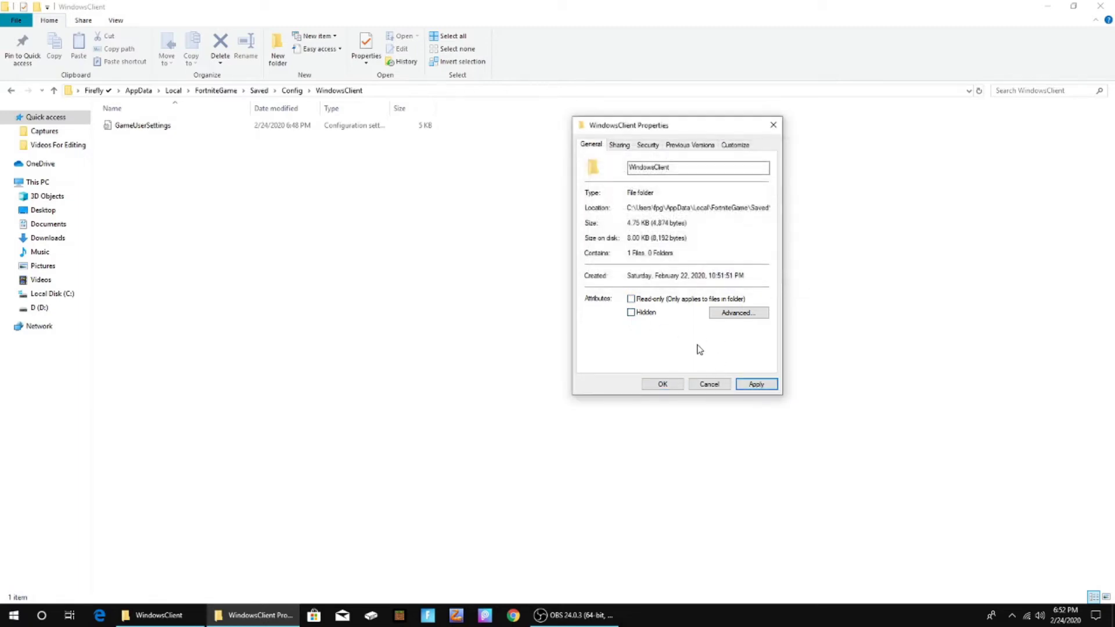
click(668, 383)
double_click(260, 127)
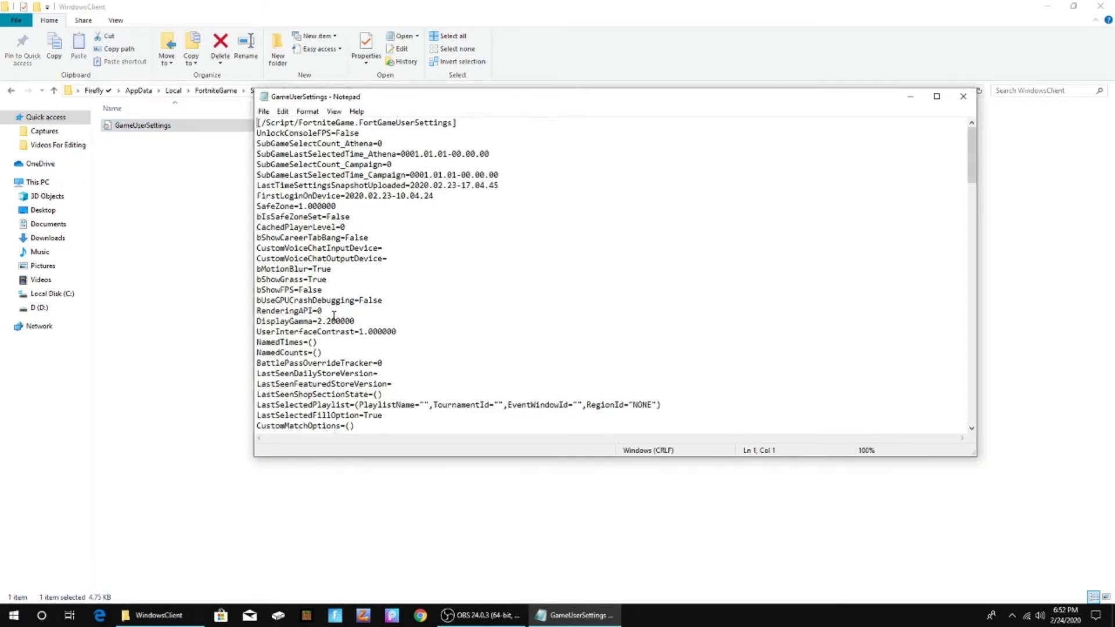
scroll(330, 228, down, 13)
scroll(331, 238, down, 3)
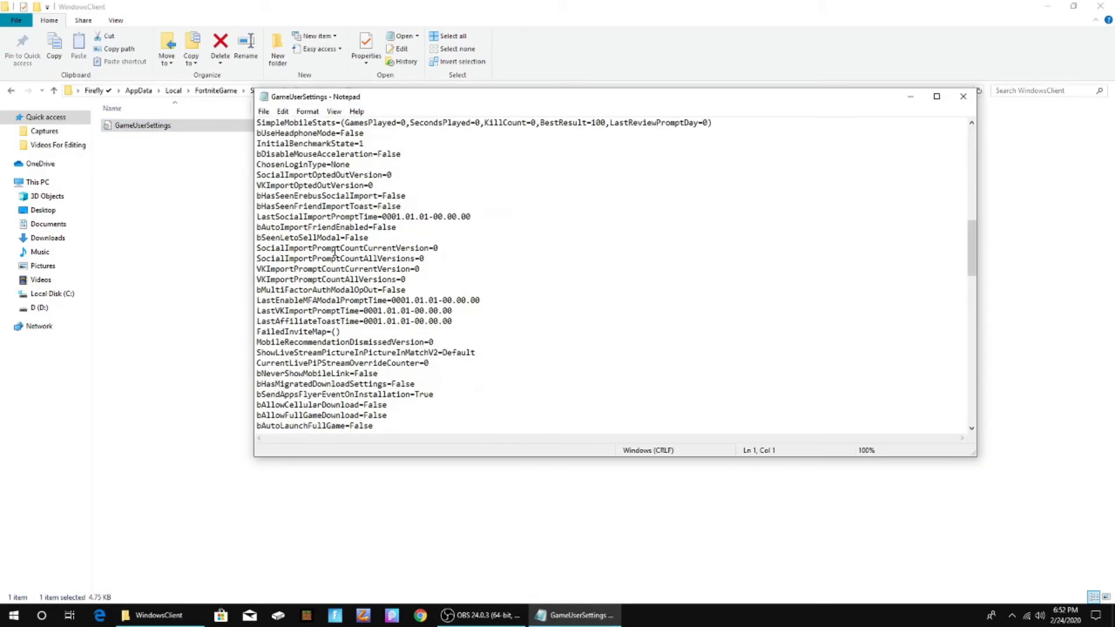
scroll(330, 265, down, 7)
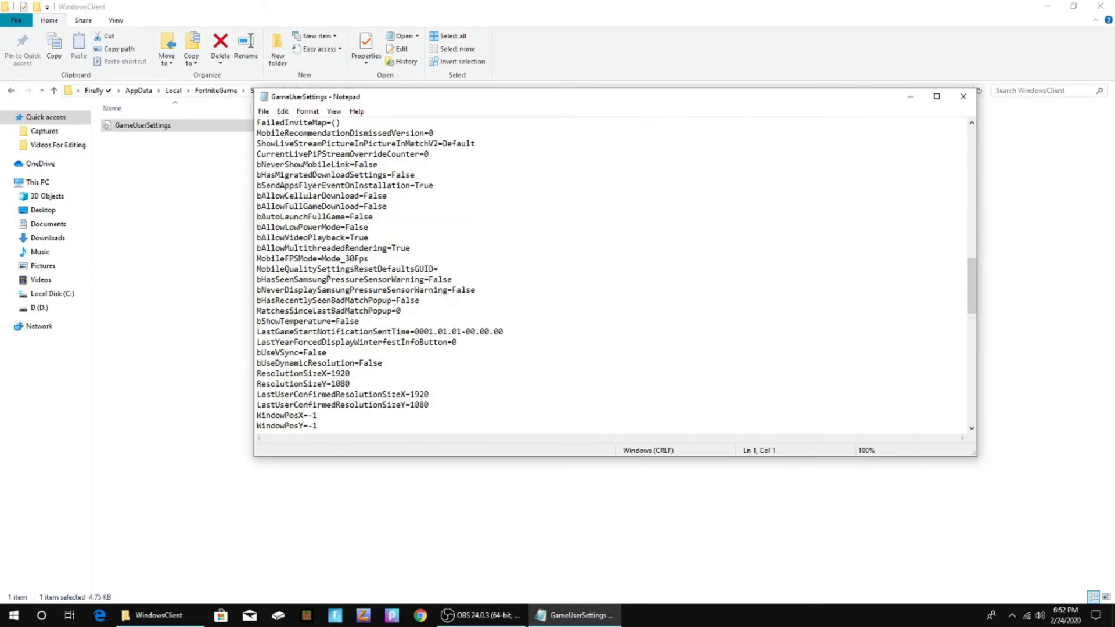
scroll(320, 347, down, 7)
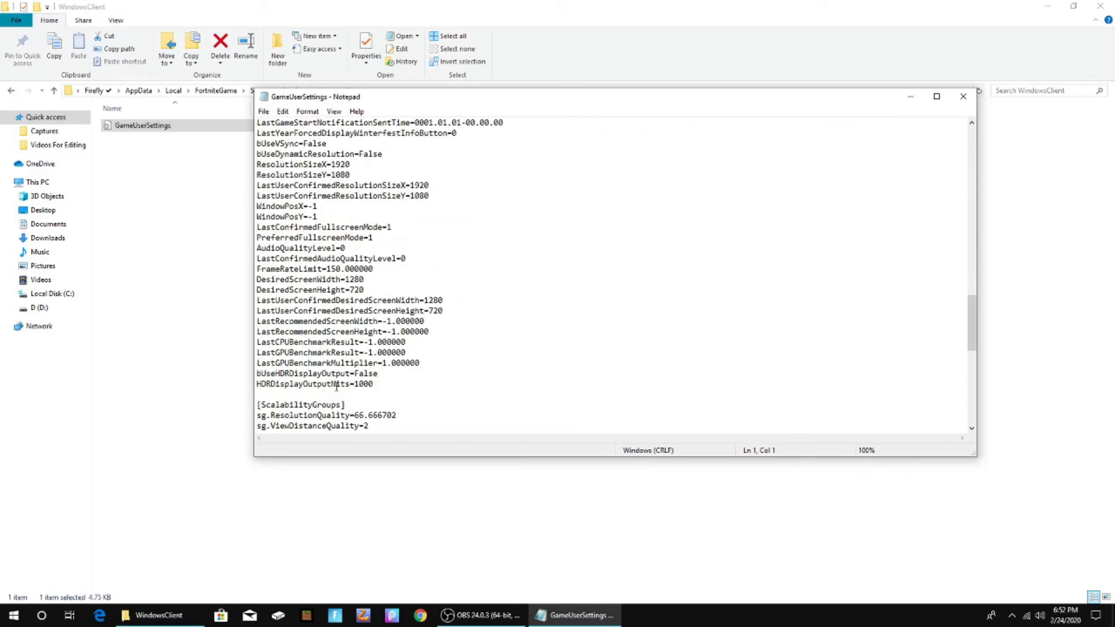
drag(427, 405, 381, 279)
scroll(512, 352, down, 10)
scroll(512, 353, down, 3)
scroll(512, 352, up, 13)
click(479, 323)
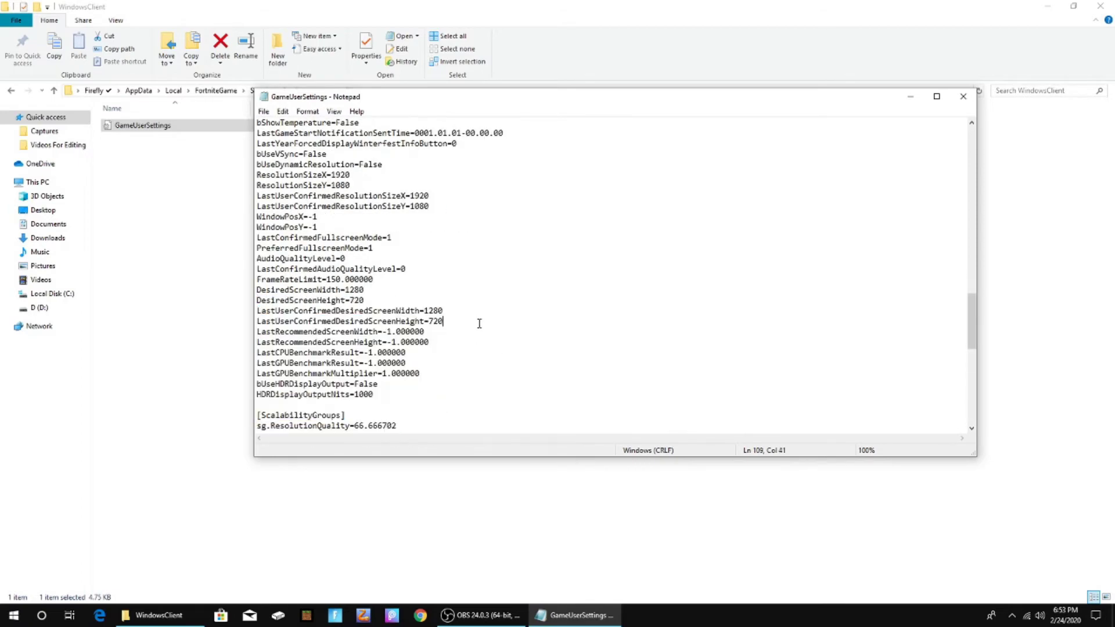
drag(414, 391, 406, 352)
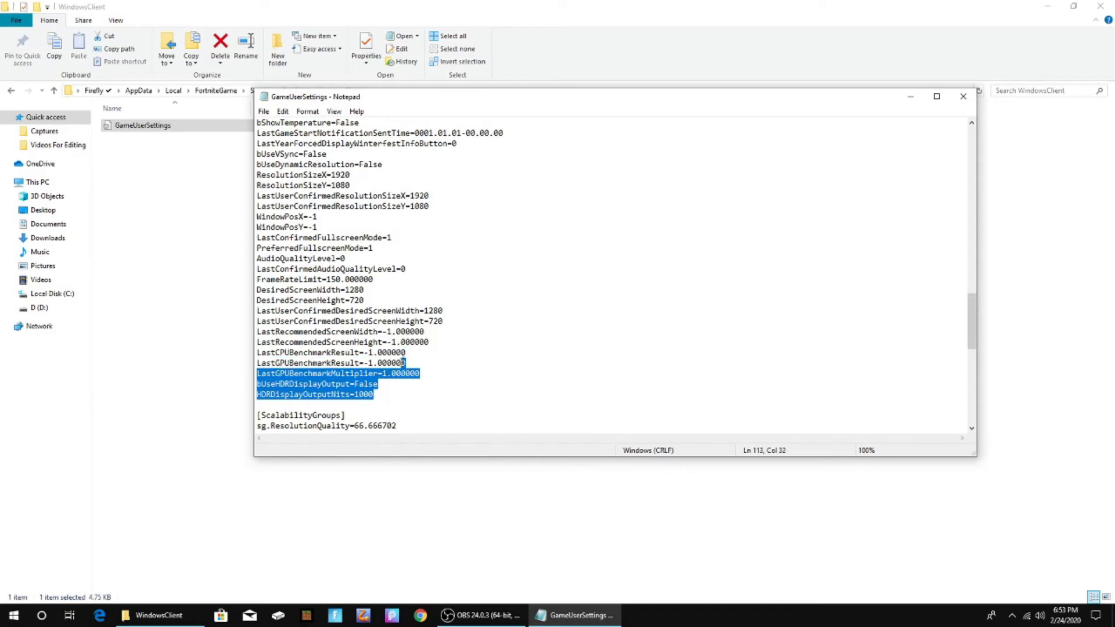
click(483, 390)
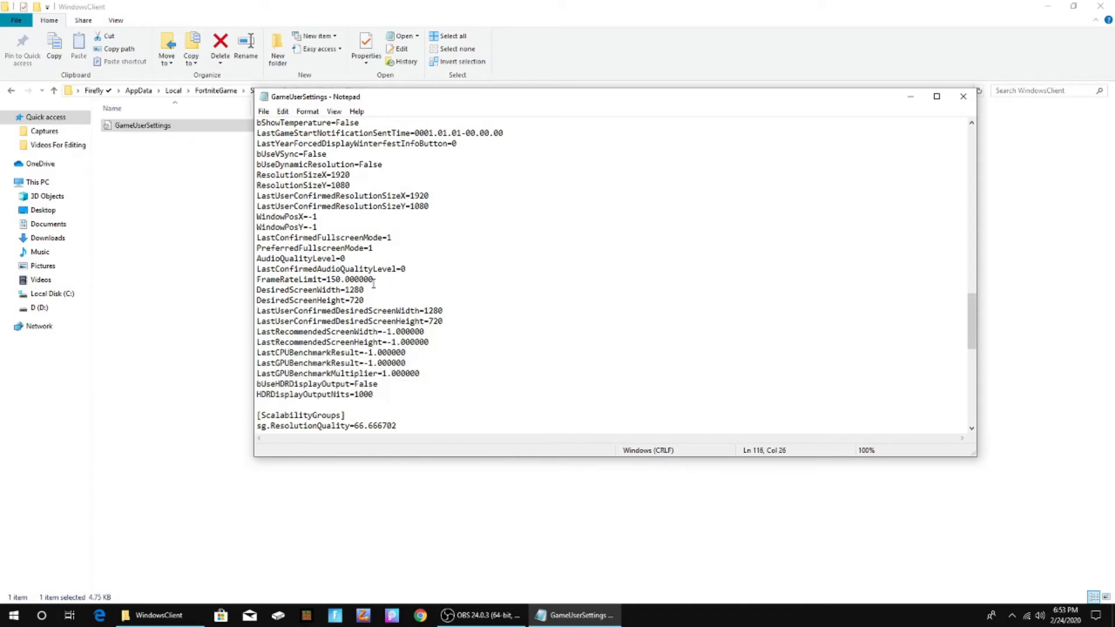
drag(375, 280, 255, 280)
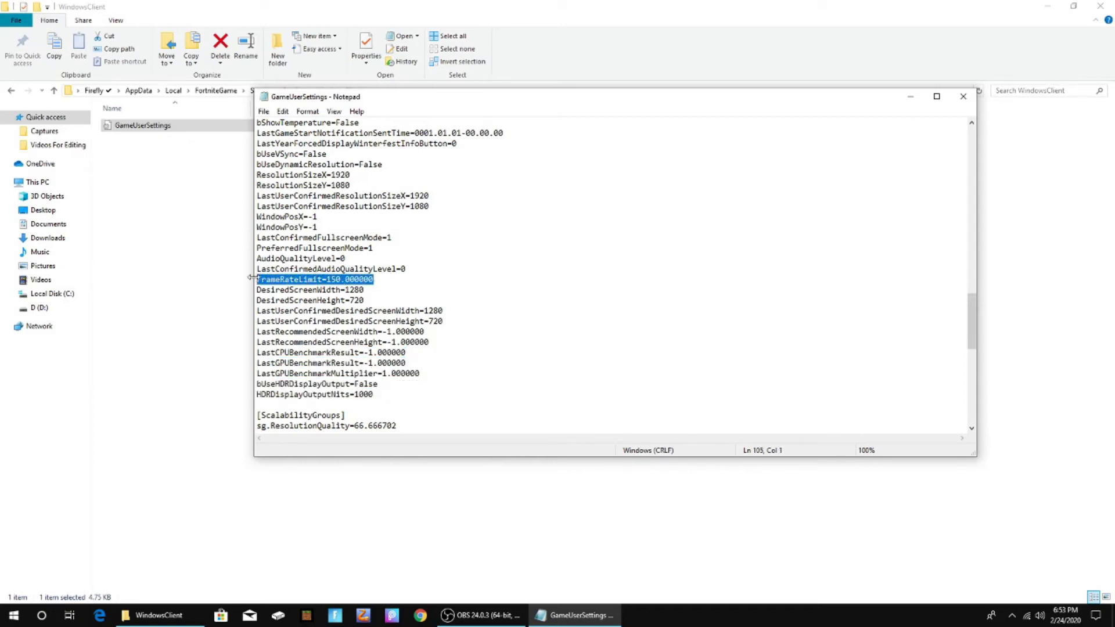
click(386, 282)
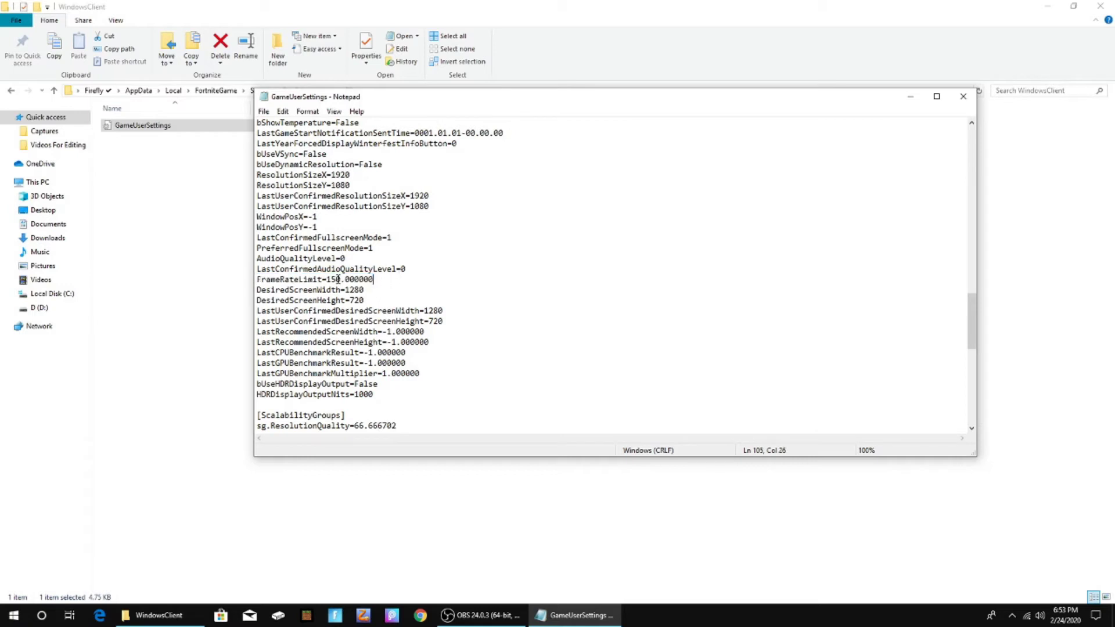
click(342, 281)
click(376, 296)
Place the cursor right after 150 in the FrameRateLimit=150.000000 line.
key(shift+Up)
key(Left)
double_click(342, 278)
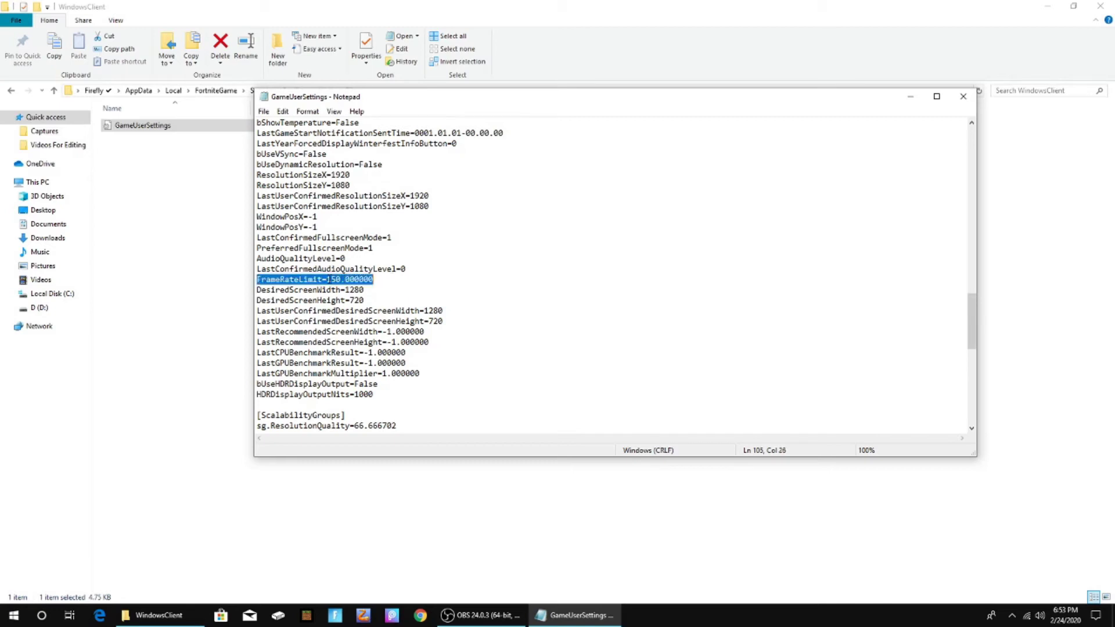
click(341, 279)
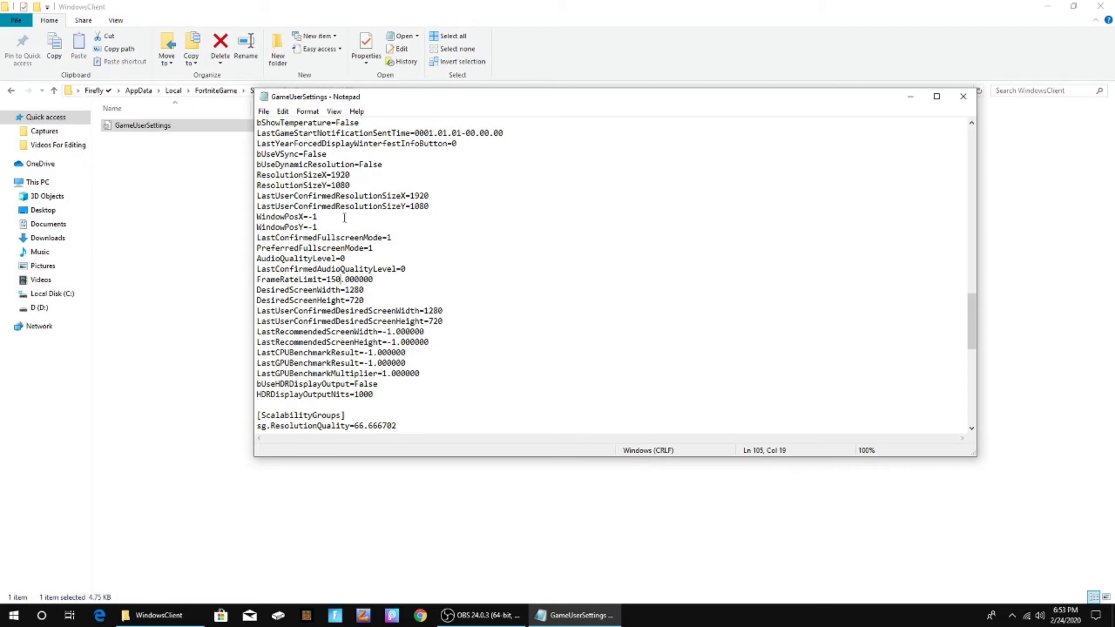
Try FrameRateLimit values 24, 45, 75 and 60, then restore 150.
key(BackSpace)
key(BackSpace)
key(BackSpace)
text(24)
key(BackSpace)
key(BackSpace)
text(45)
key(BackSpace)
key(BackSpace)
text(75)
key(BackSpace)
key(BackSpace)
text(60)
key(BackSpace)
key(BackSpace)
text(1)
key(BackSpace)
text(150)
Check the FrameRateLimit=150.000000 line and open the File menu.
drag(374, 280, 299, 281)
key(End)
drag(383, 280, 257, 279)
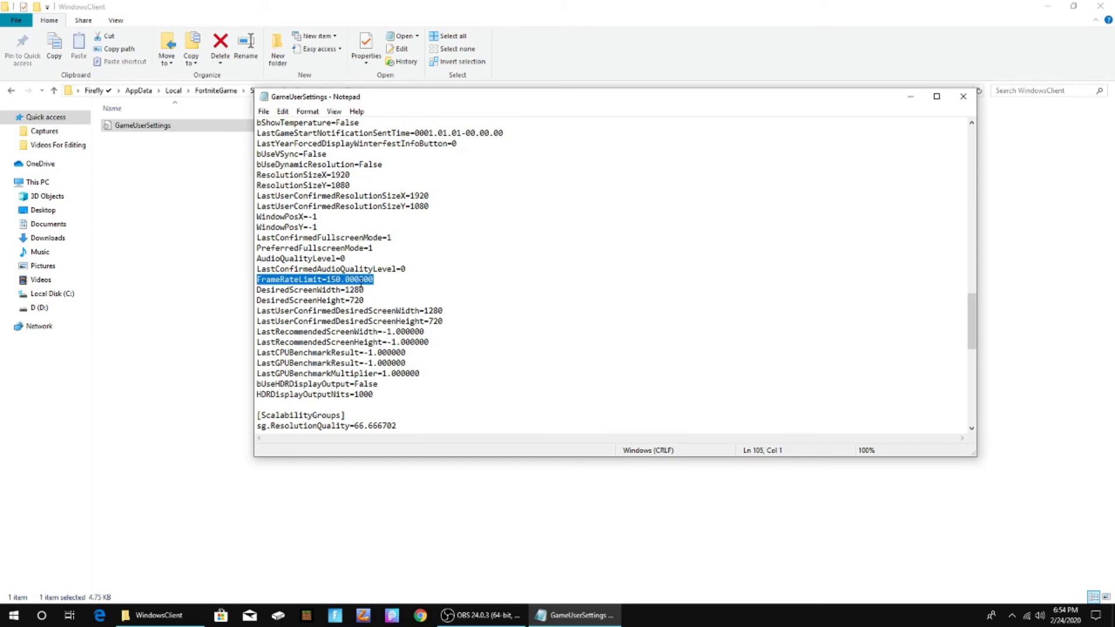
click(381, 281)
click(264, 110)
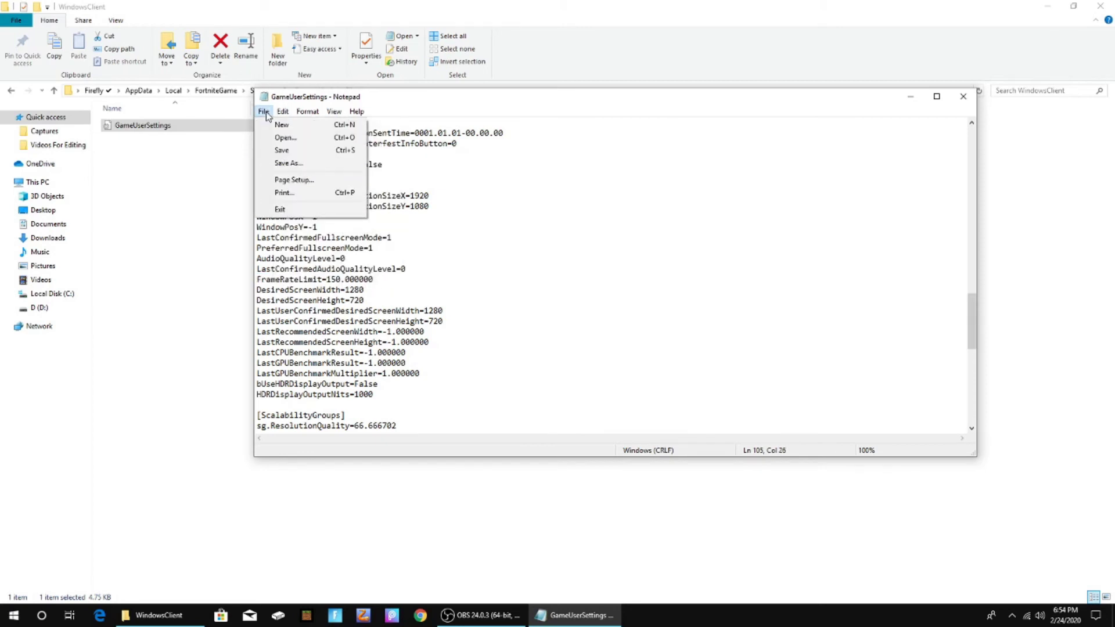
Save GameUserSettings and close Notepad.
click(280, 151)
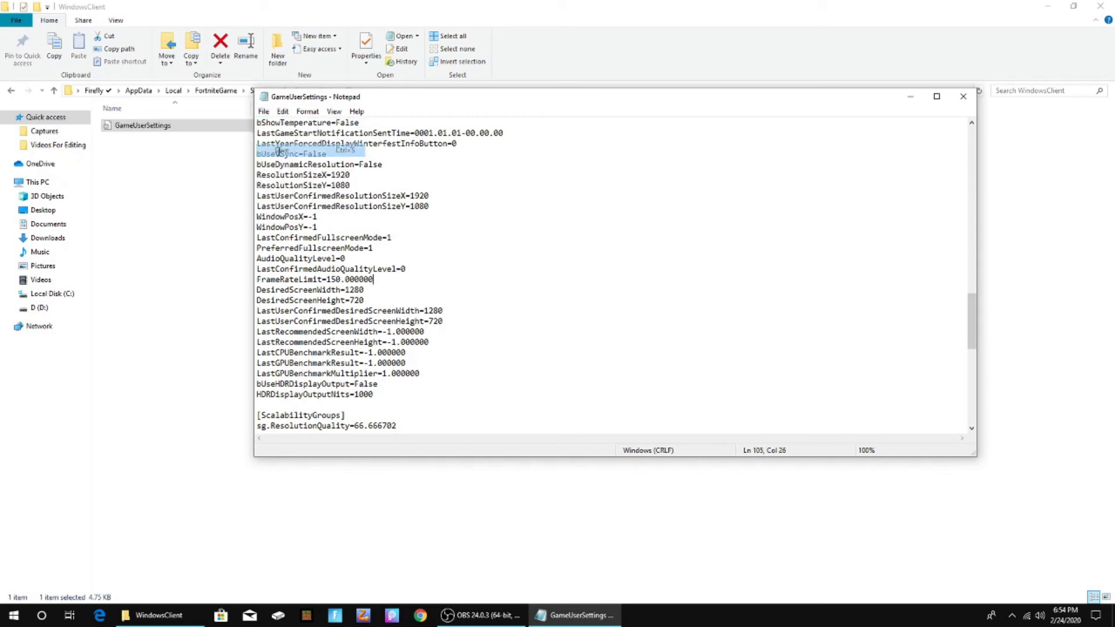
click(963, 97)
drag(386, 131, 334, 126)
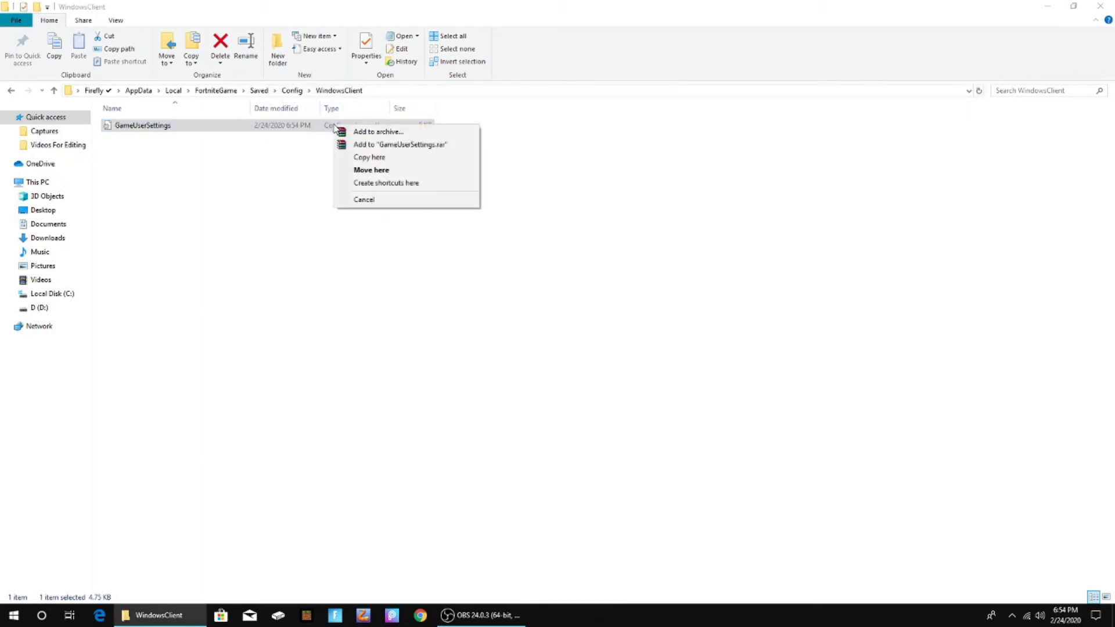
Set the GameUserSettings file to read-only in its Properties and apply.
right_click(285, 133)
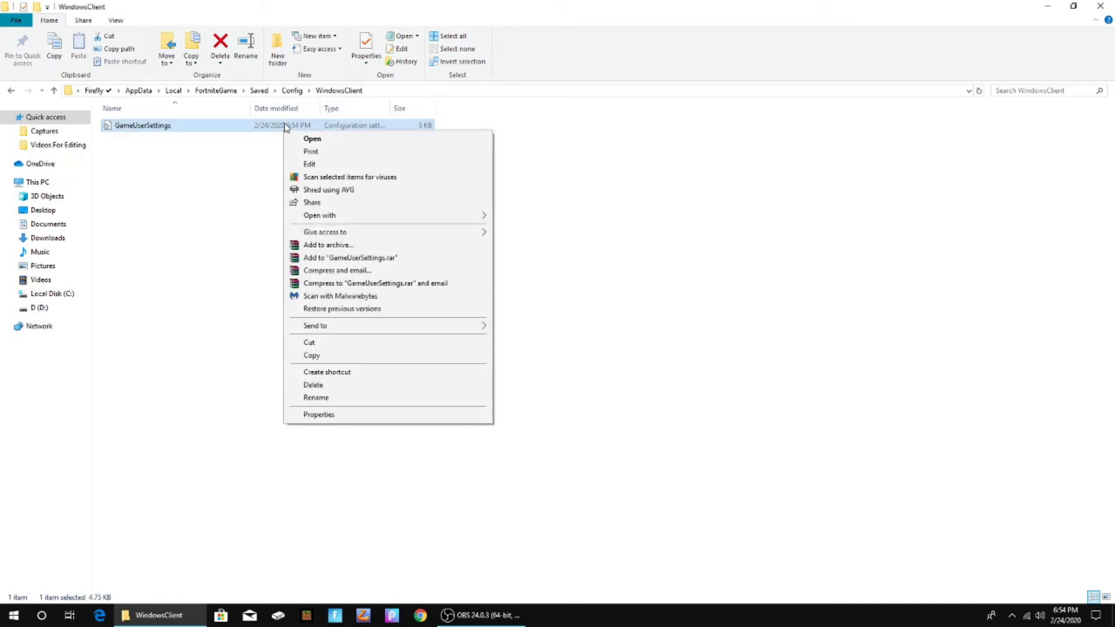
click(329, 415)
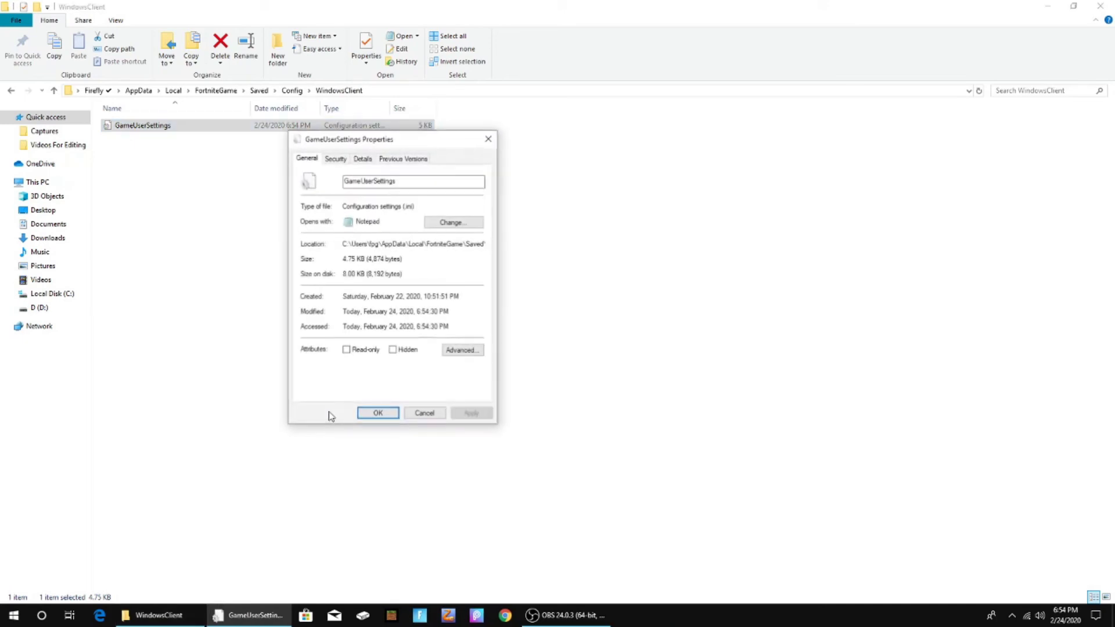
click(346, 351)
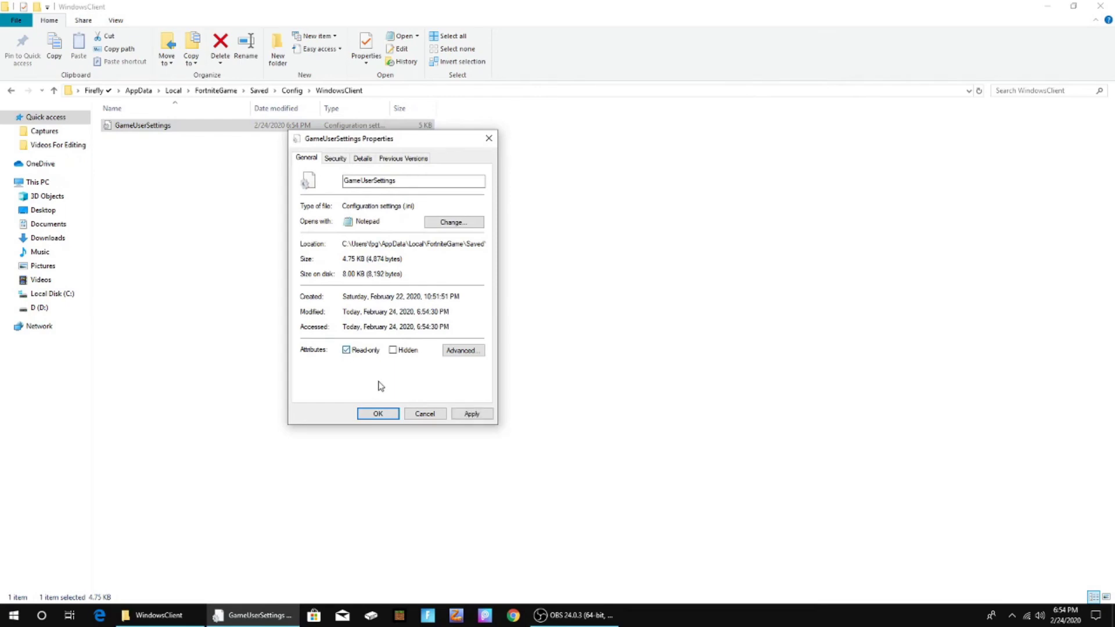
click(471, 414)
click(373, 413)
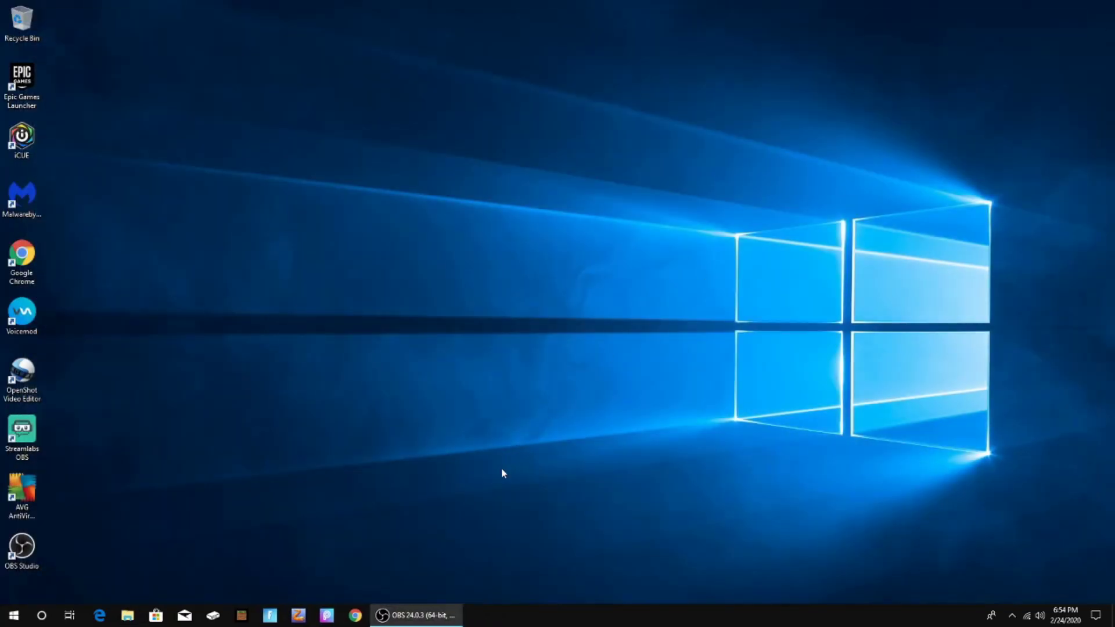
Launch the Epic Games Launcher from its desktop icon.
double_click(21, 105)
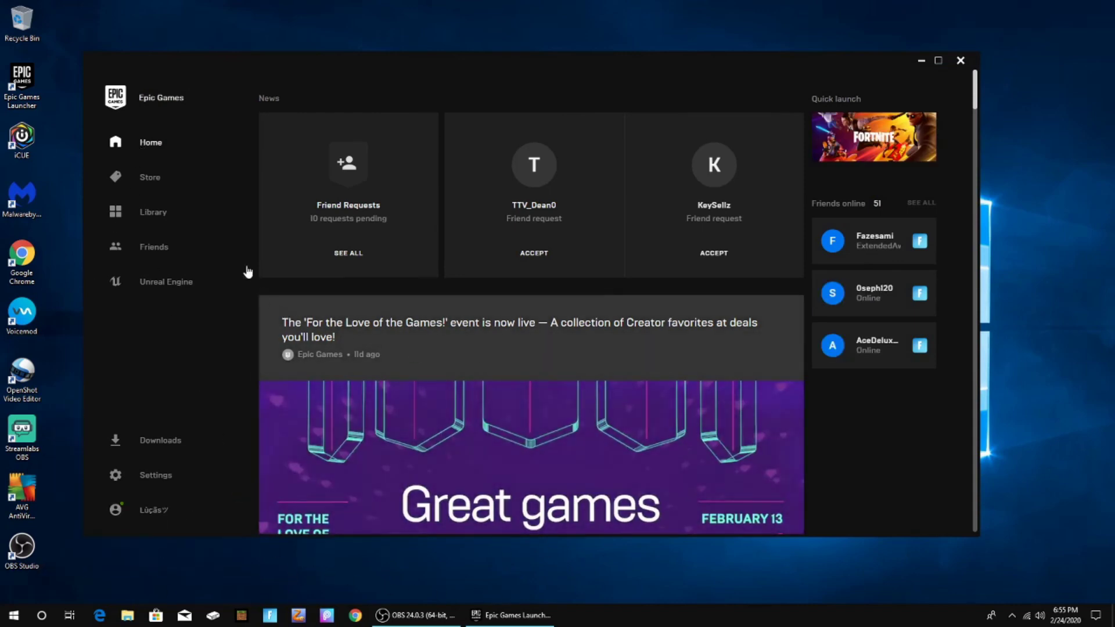
Close the Epic Games Launcher window to return to the desktop.
mouse_move(844, 142)
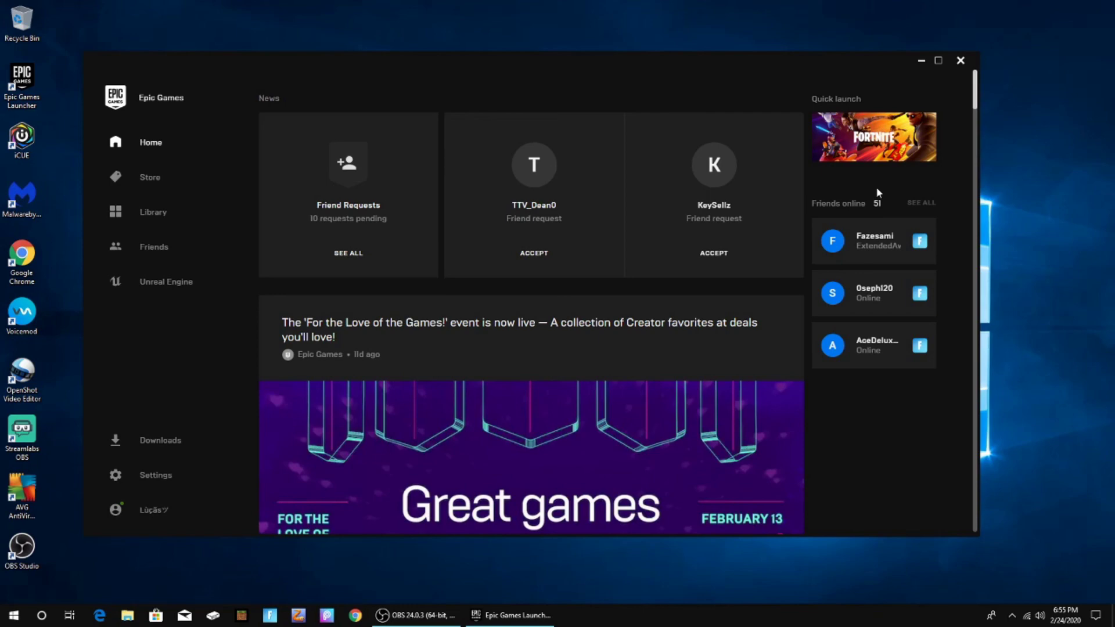
click(959, 61)
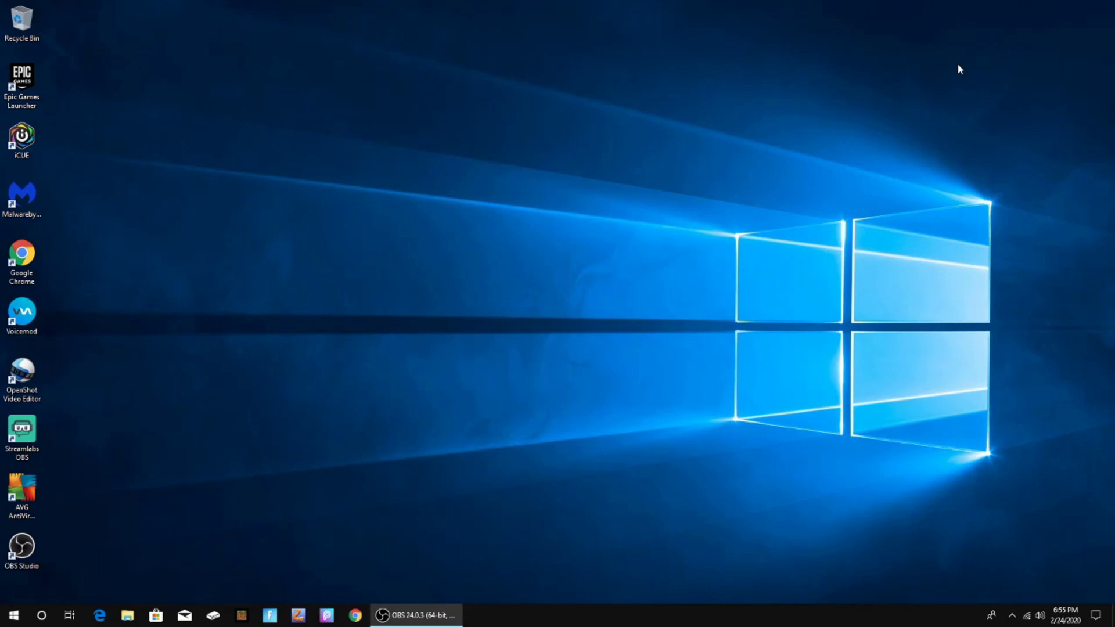